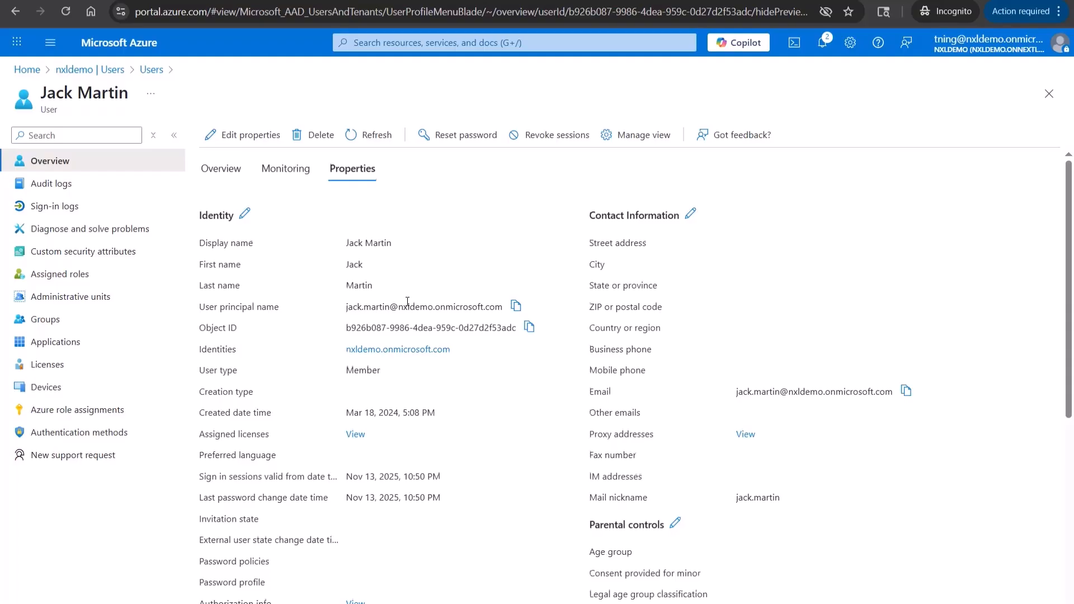
# Check the open user's job information, and look up the second user by first name to view their job properties
pyautogui.scroll(-6, 407, 302)
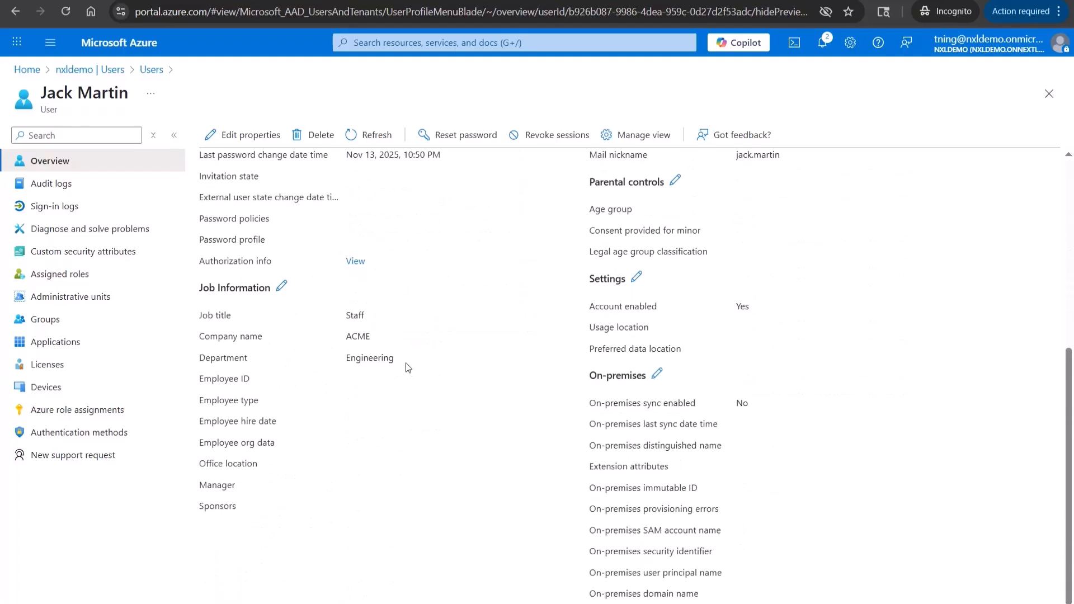
pyautogui.click(151, 69)
pyautogui.click(255, 190)
pyautogui.write('charlo')
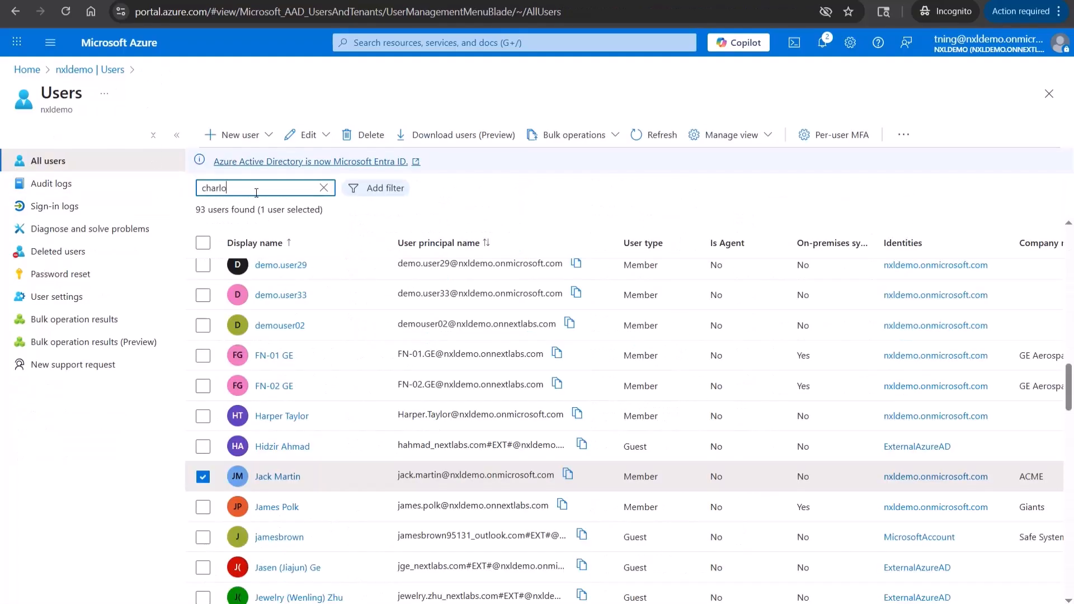
pyautogui.click(300, 274)
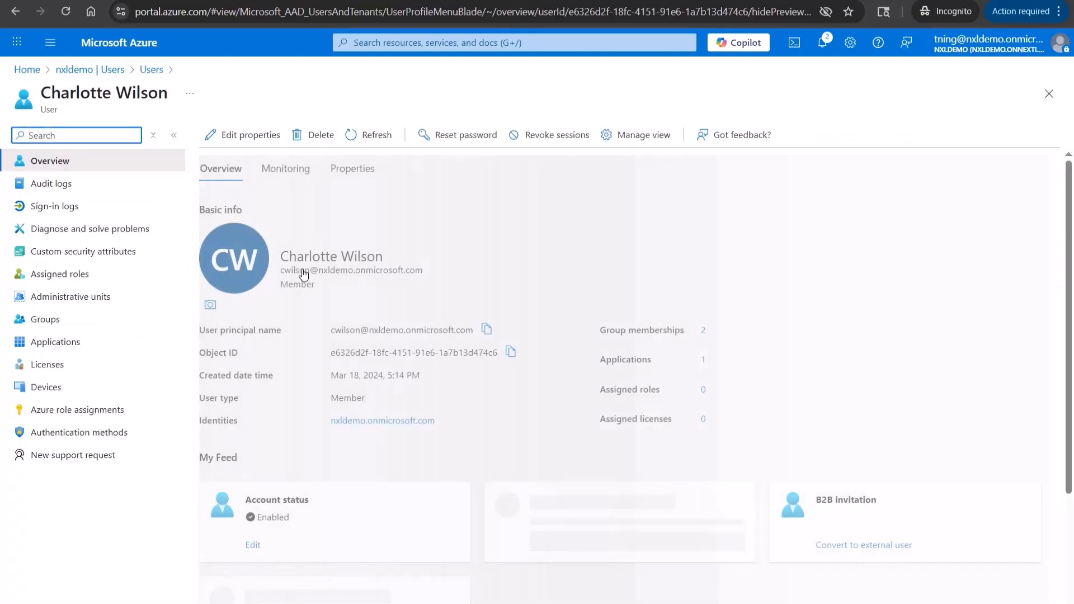
pyautogui.click(346, 172)
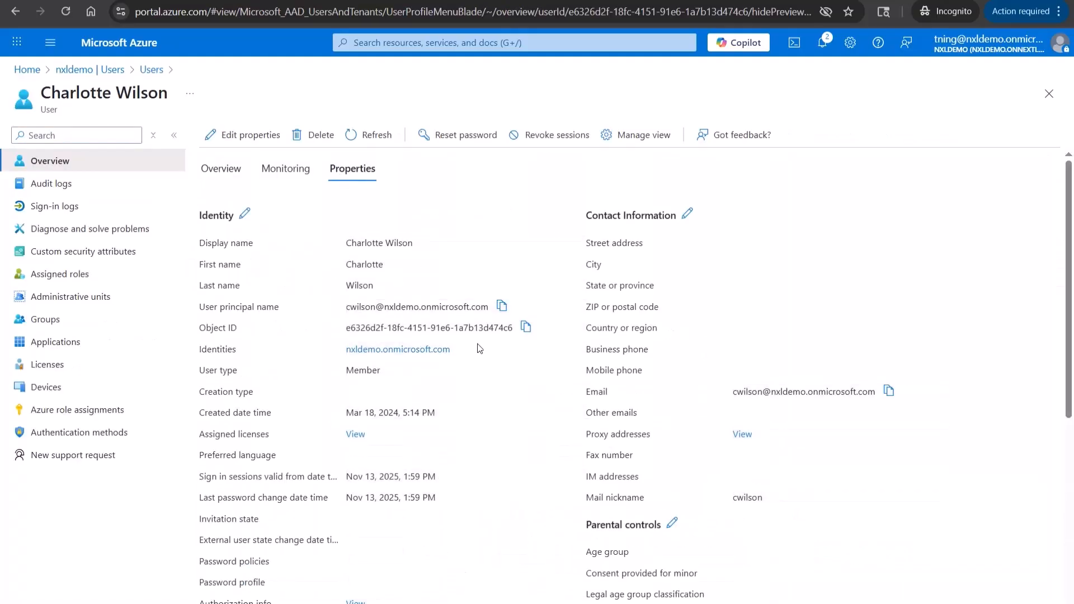
pyautogui.scroll(-6, 344, 394)
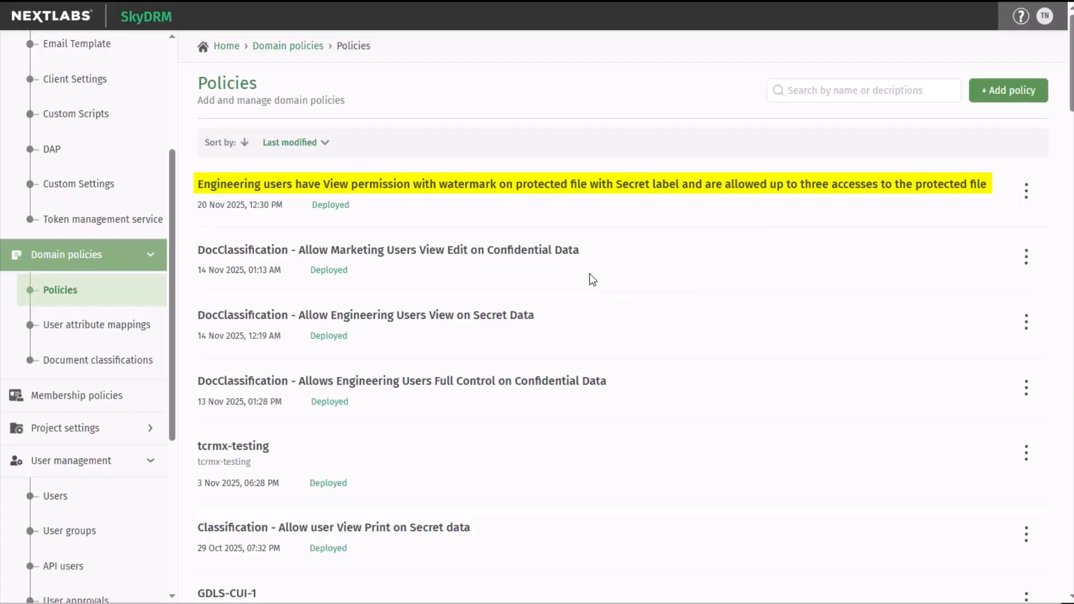
# Open the Engineering users View policy for Secret files in SkyDRM and review its resources, people, permissions and additional options
pyautogui.click(561, 190)
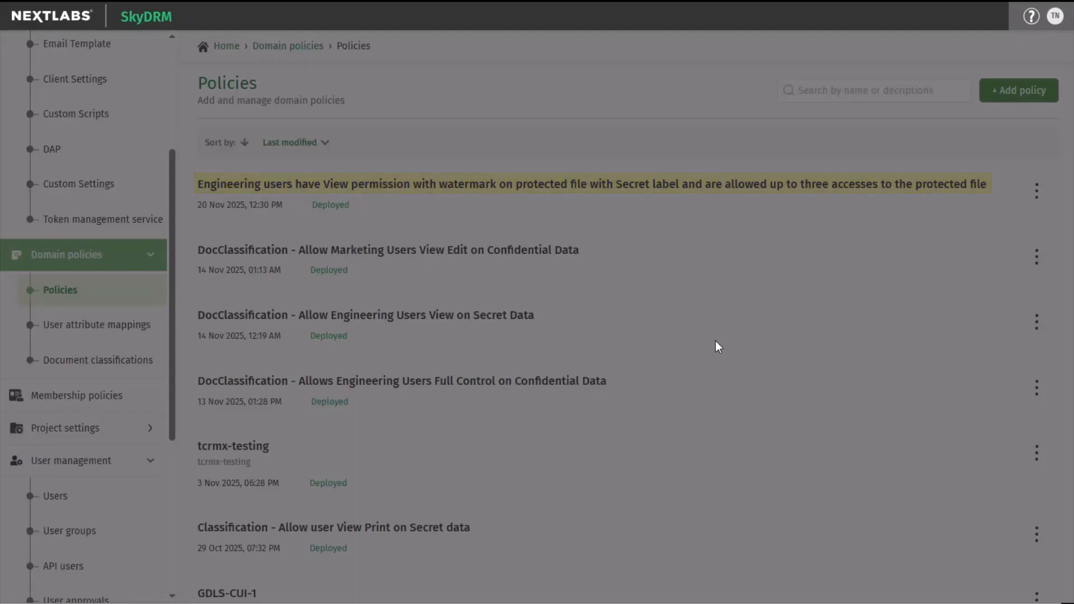
pyautogui.scroll(-3, 583, 324)
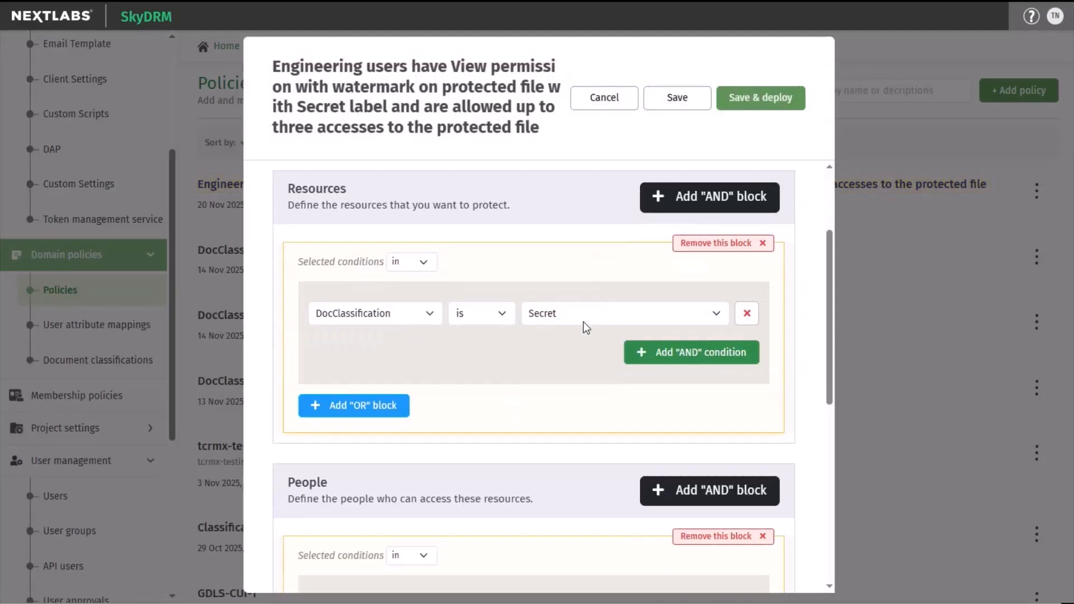
pyautogui.scroll(-5, 576, 322)
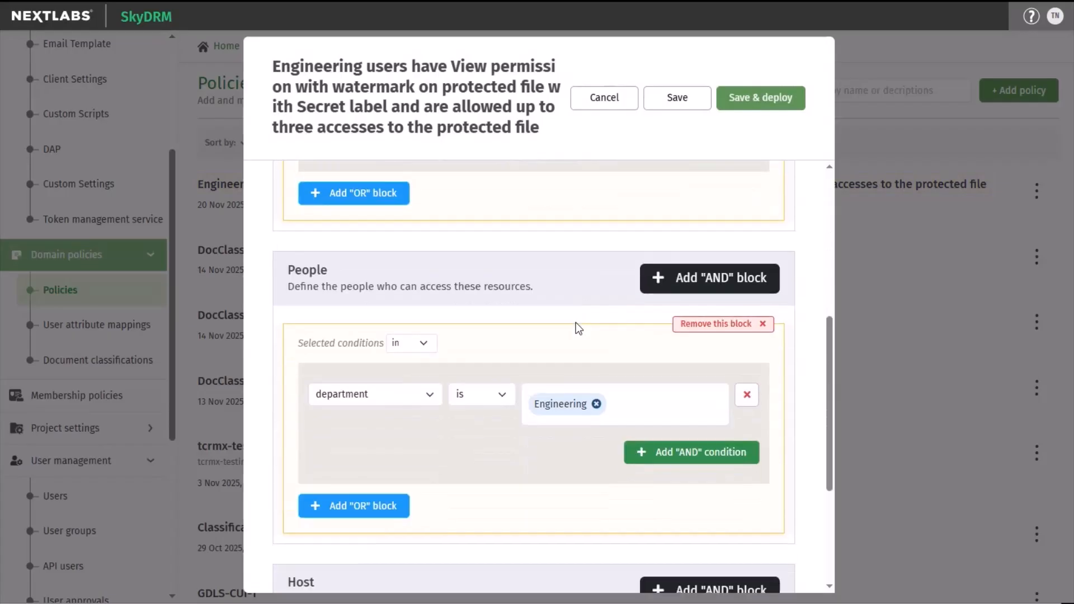
pyautogui.scroll(-3, 499, 356)
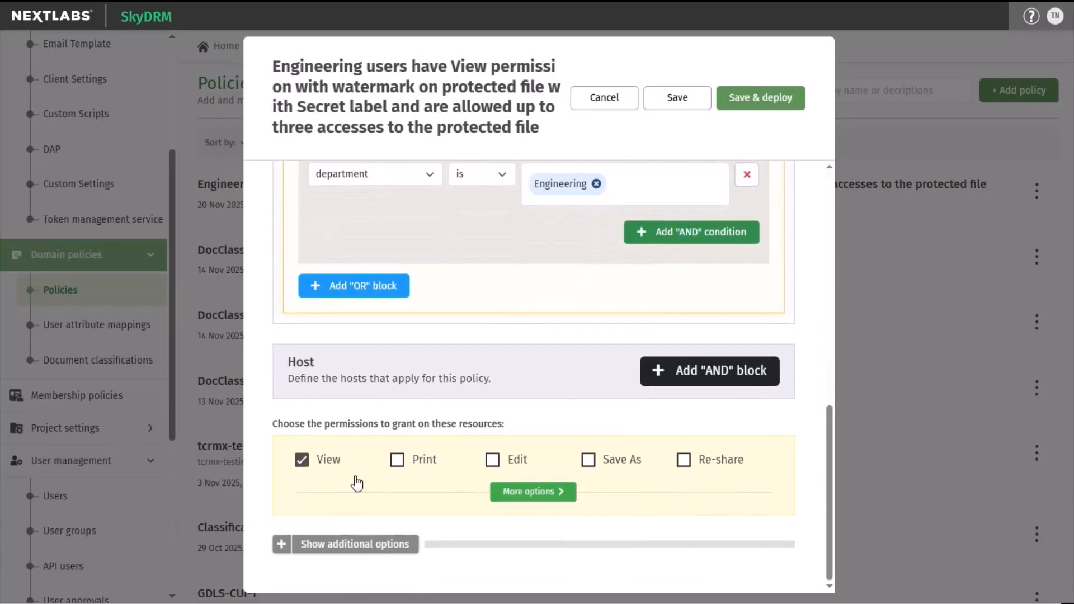
pyautogui.click(358, 542)
pyautogui.scroll(-10, 594, 407)
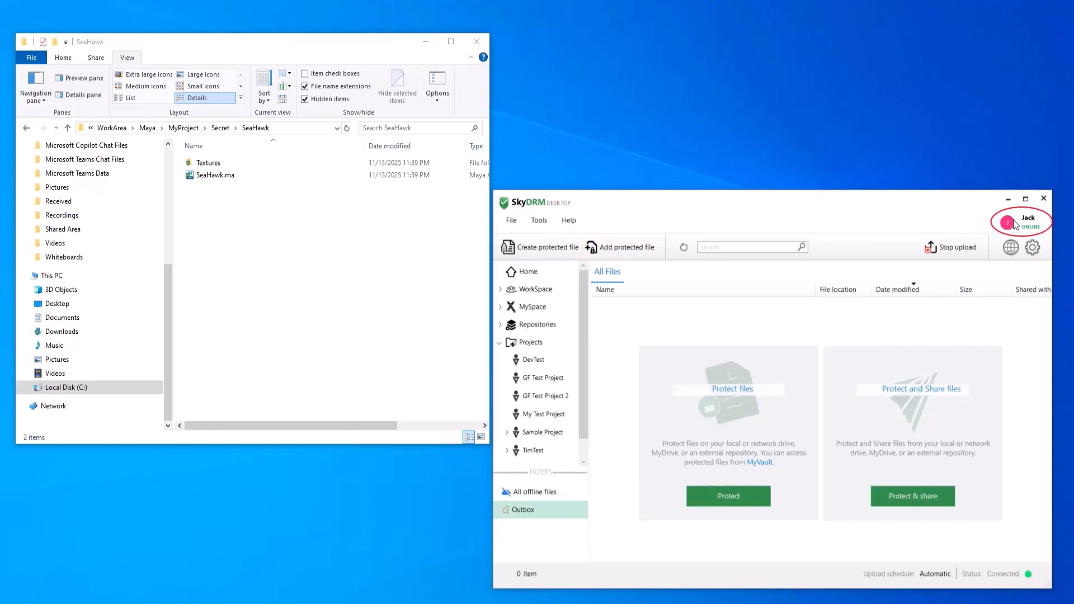
# View the SkyDRM file information for SeaHawk.ma in the Secret project's SeaHawk folder and close it
pyautogui.click(252, 271)
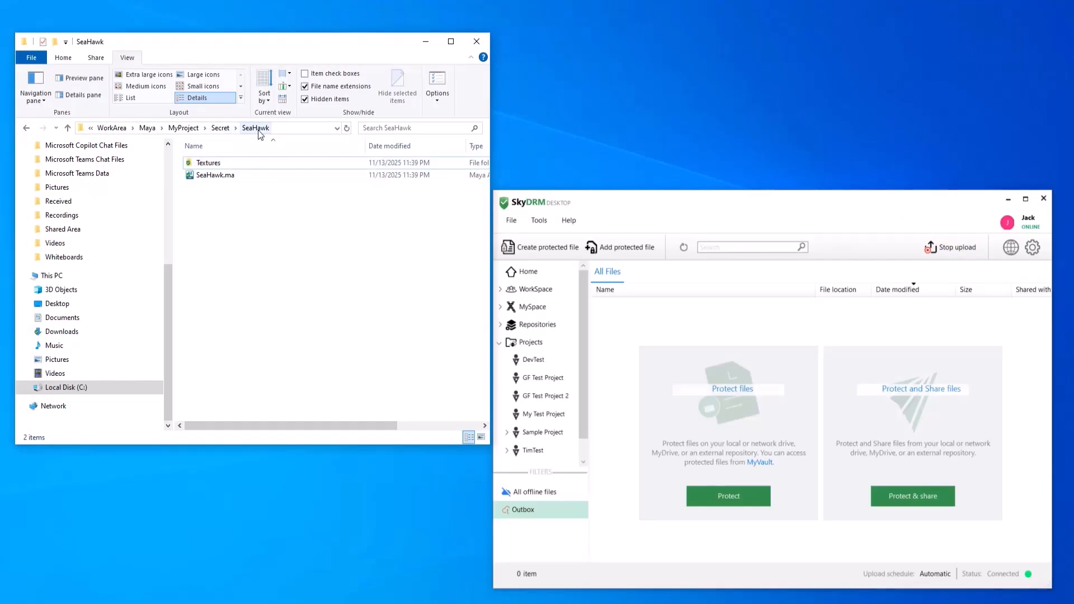
pyautogui.click(218, 178)
pyautogui.rightClick(219, 181)
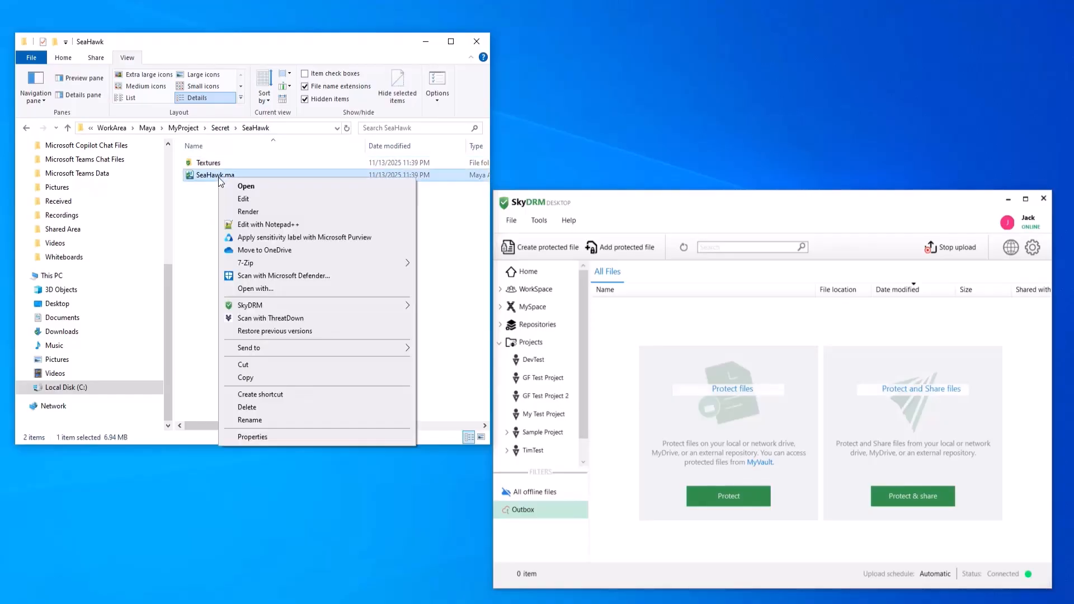
pyautogui.moveTo(277, 305)
pyautogui.click(444, 321)
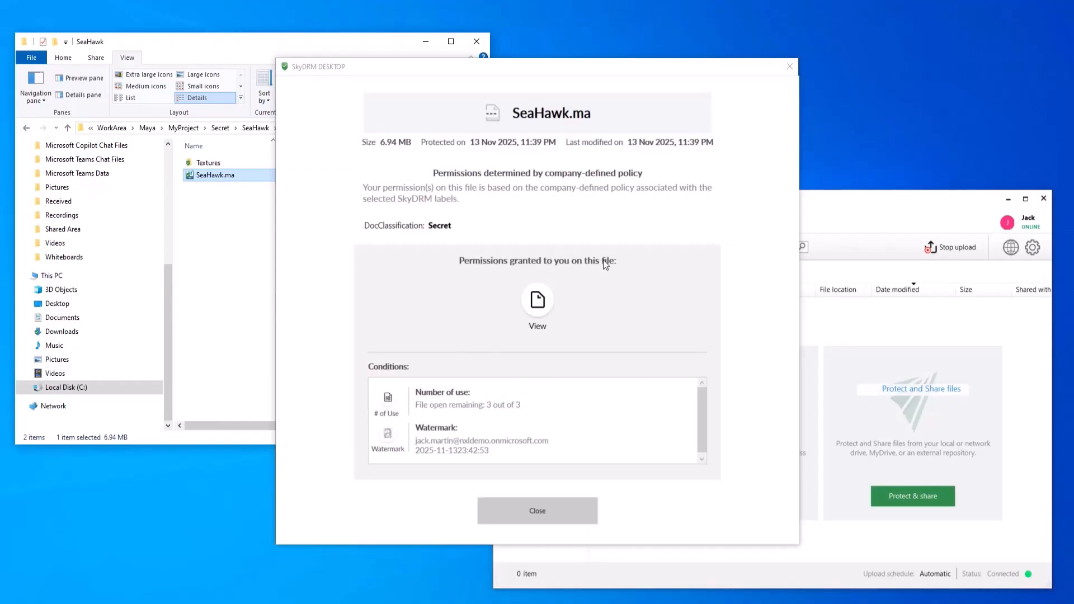
pyautogui.click(538, 511)
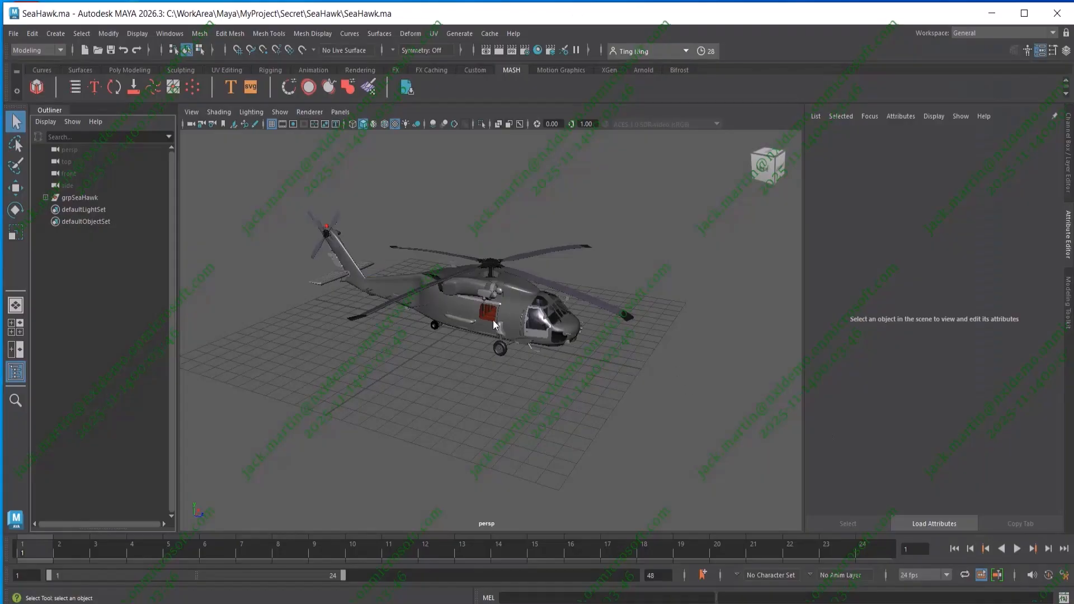
# In Maya, add 3D text near the helicopter's tail in the SeaHawk scene and try to save the scene
pyautogui.click(230, 87)
pyautogui.click(270, 206)
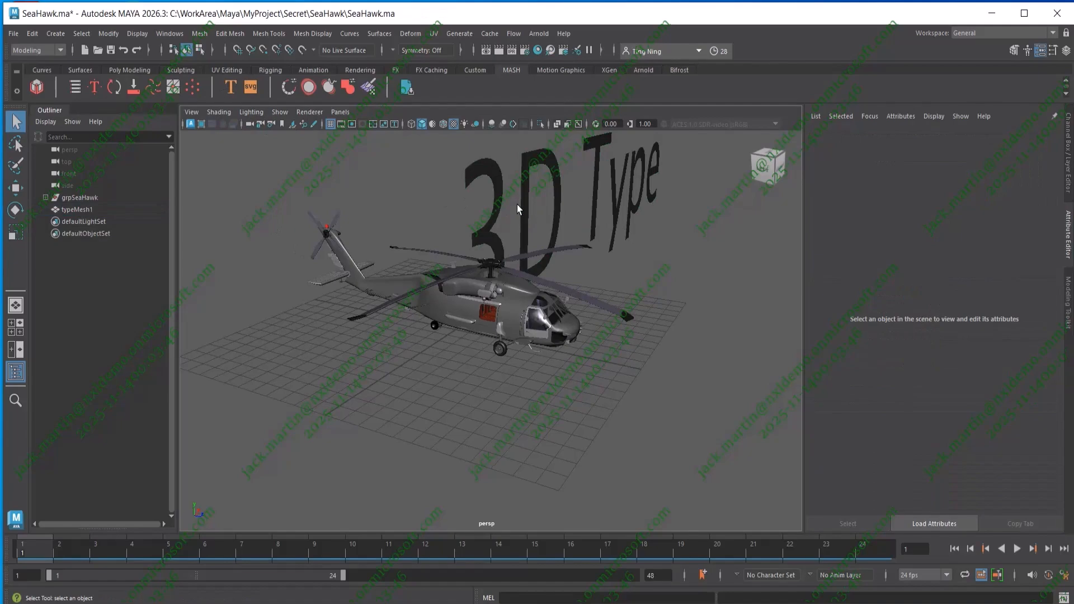
pyautogui.press('w')
pyautogui.click(526, 235)
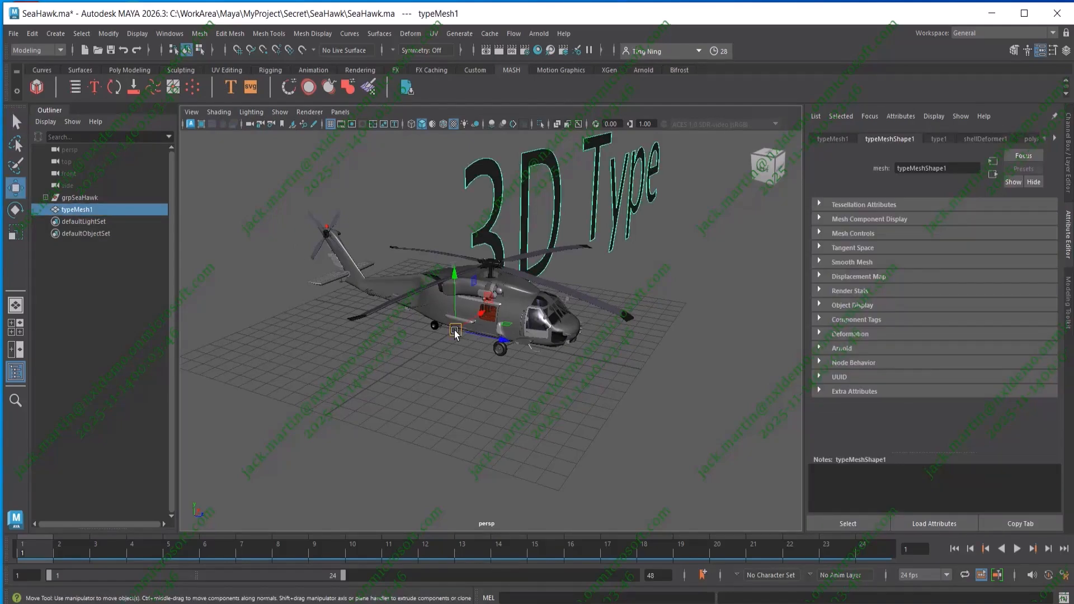
pyautogui.moveTo(455, 330); pyautogui.dragTo(247, 362)
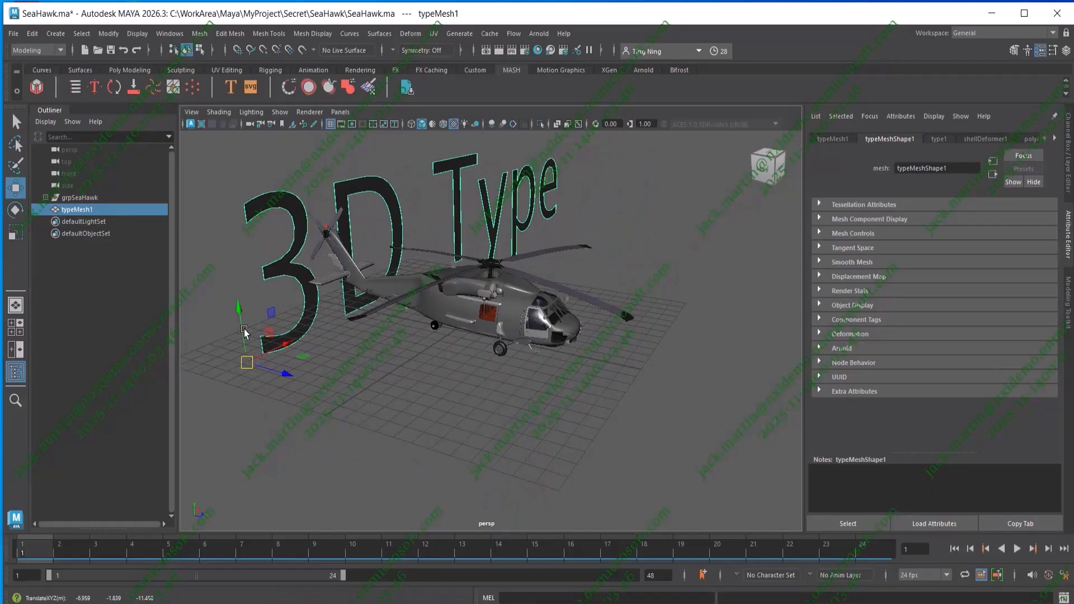
pyautogui.hotkey('ctrl', 's')
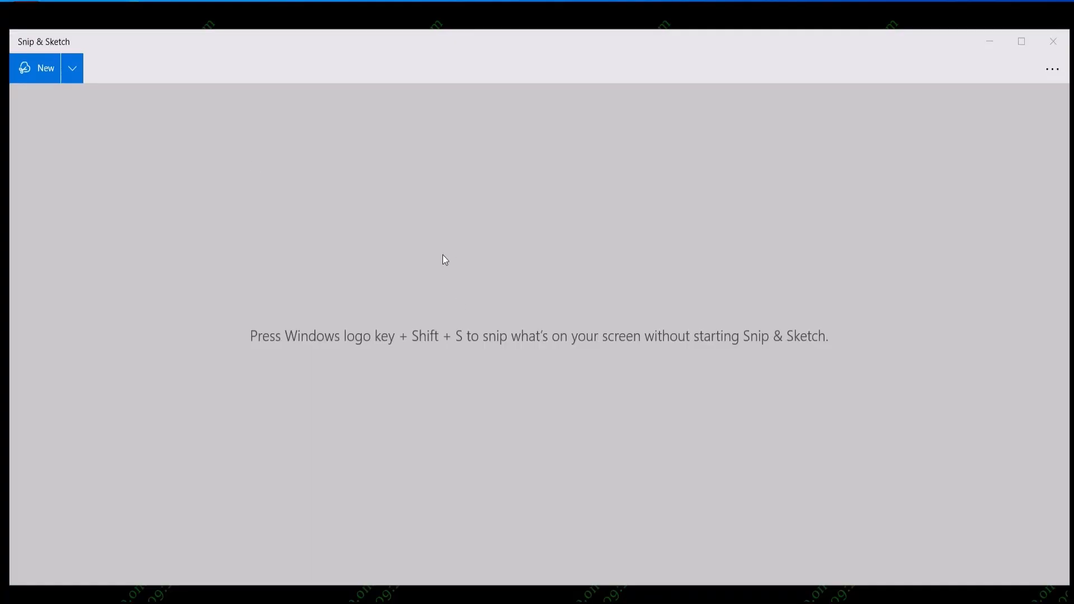
# Try to capture the full screen showing the protected SeaHawk scene with Snip & Sketch
pyautogui.hotkey('ctrl', 'n')
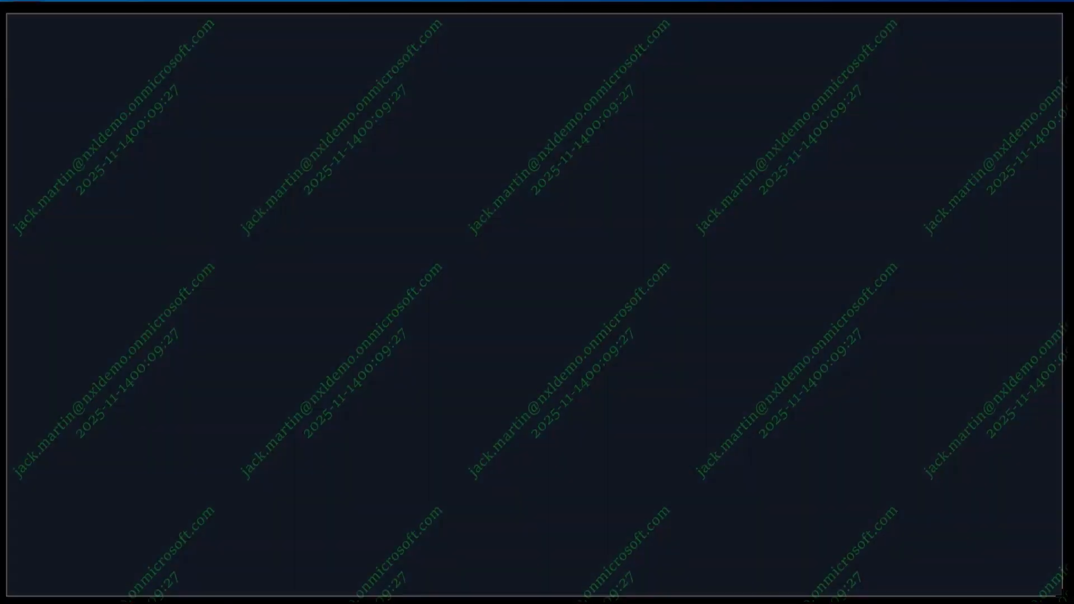
pyautogui.moveTo(6, 14); pyautogui.dragTo(1062, 596)
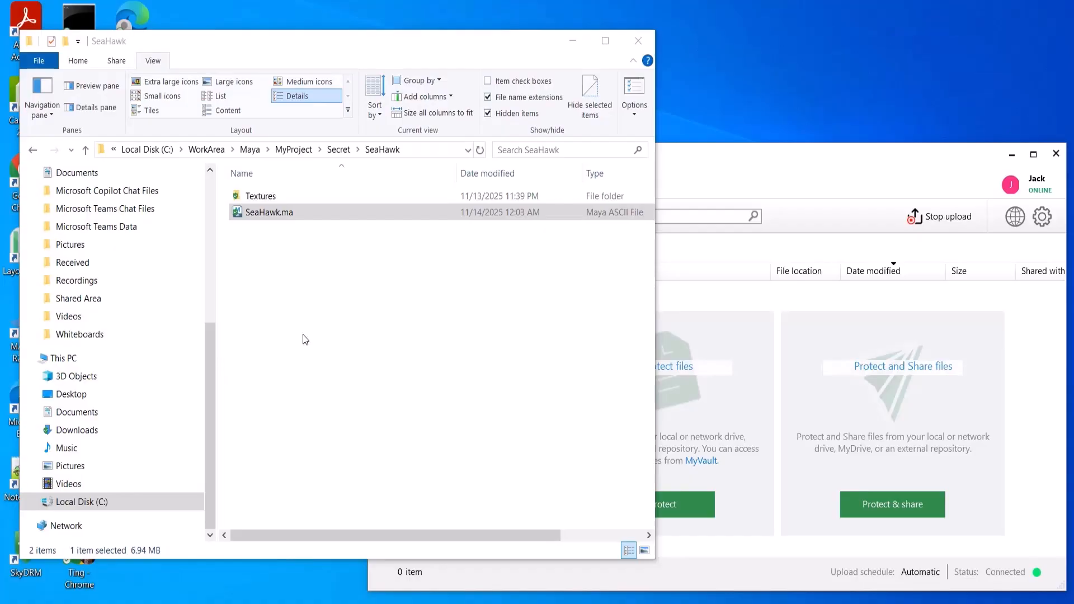
# Recheck the SkyDRM file information for SeaHawk.ma and try to open the file in Maya again
pyautogui.rightClick(446, 219)
pyautogui.moveTo(418, 381)
pyautogui.click(561, 400)
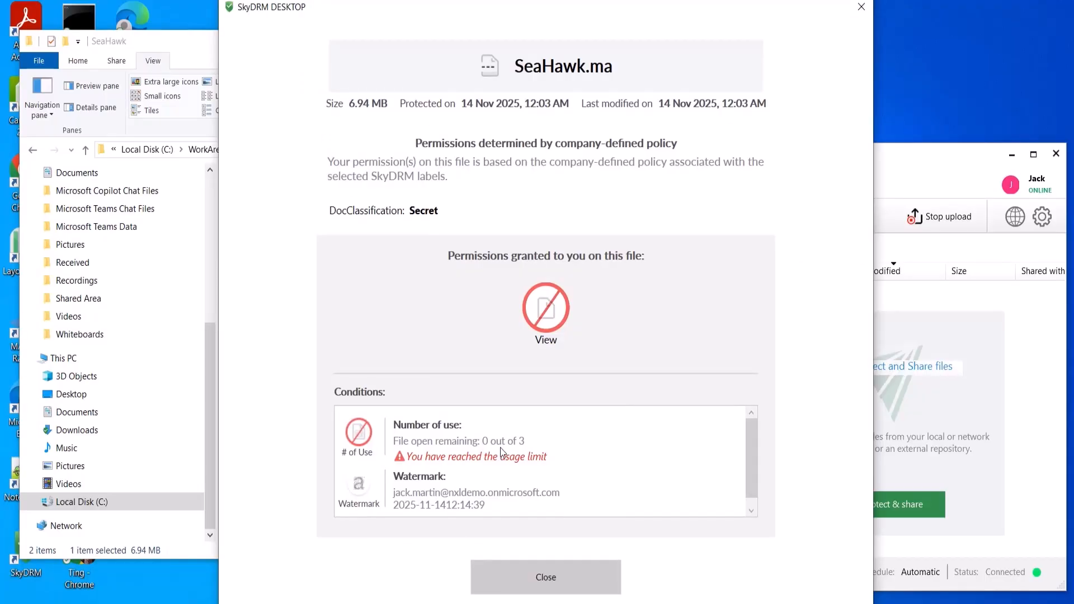
pyautogui.click(545, 577)
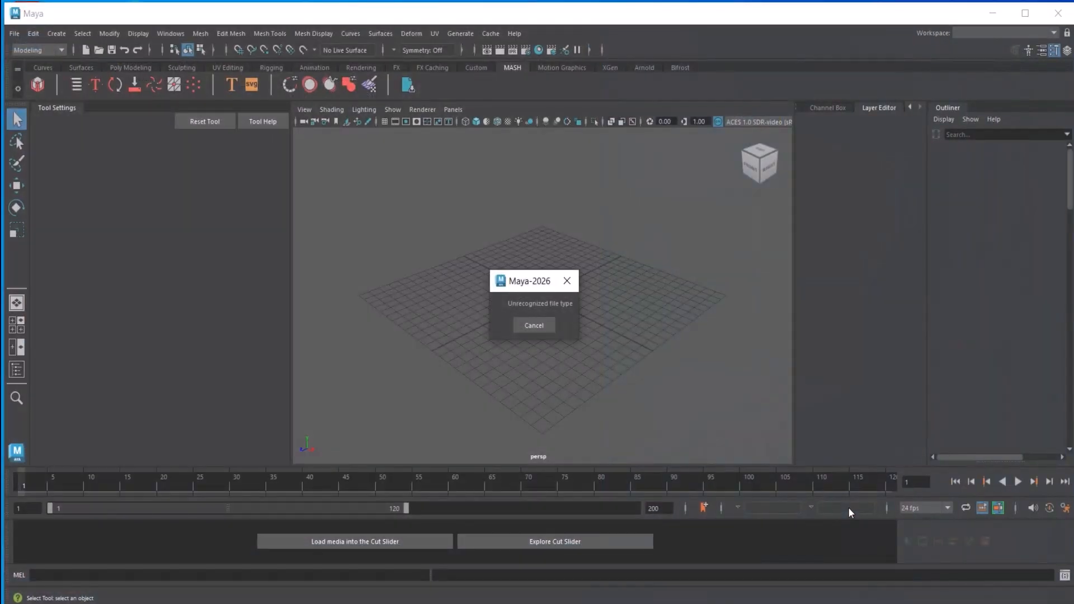
pyautogui.click(546, 326)
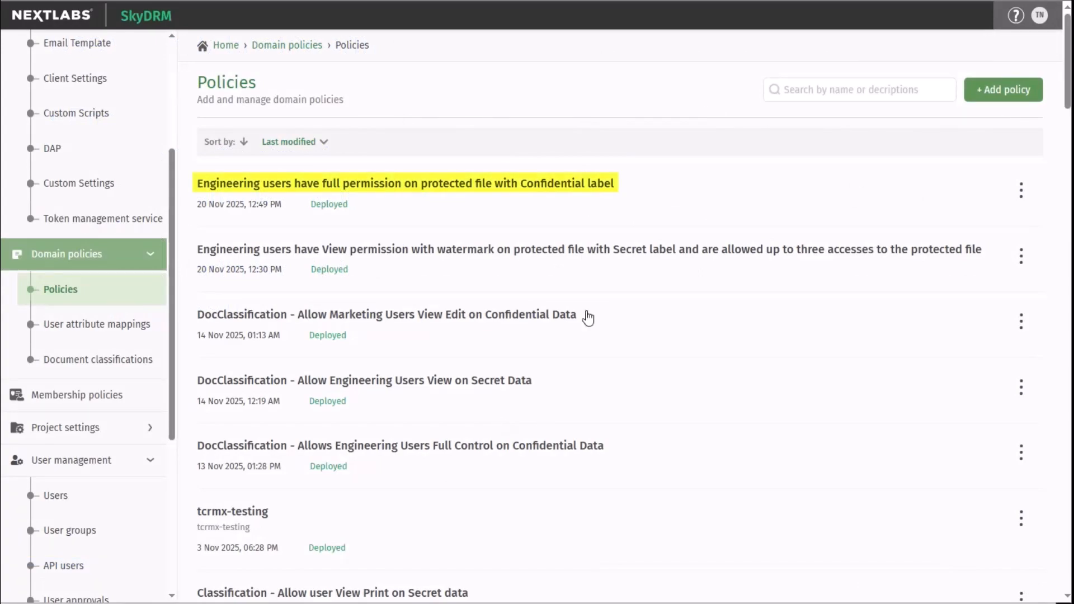
# Open the Engineering users full permission policy for Confidential files and review its resources, people and all granted permissions
pyautogui.click(544, 184)
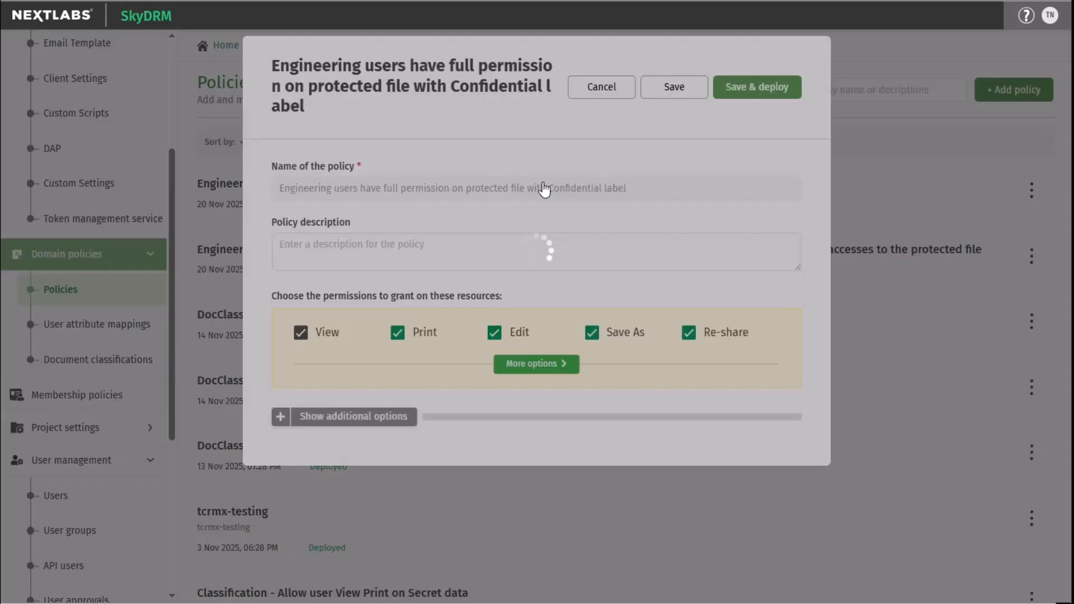
pyautogui.scroll(-3, 479, 305)
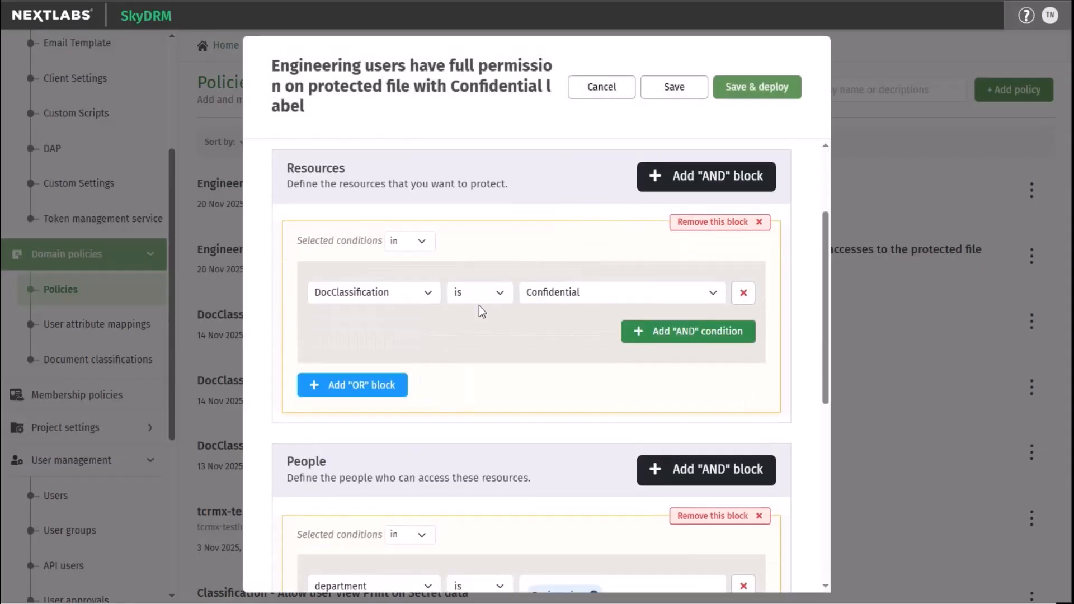
pyautogui.scroll(-6, 616, 294)
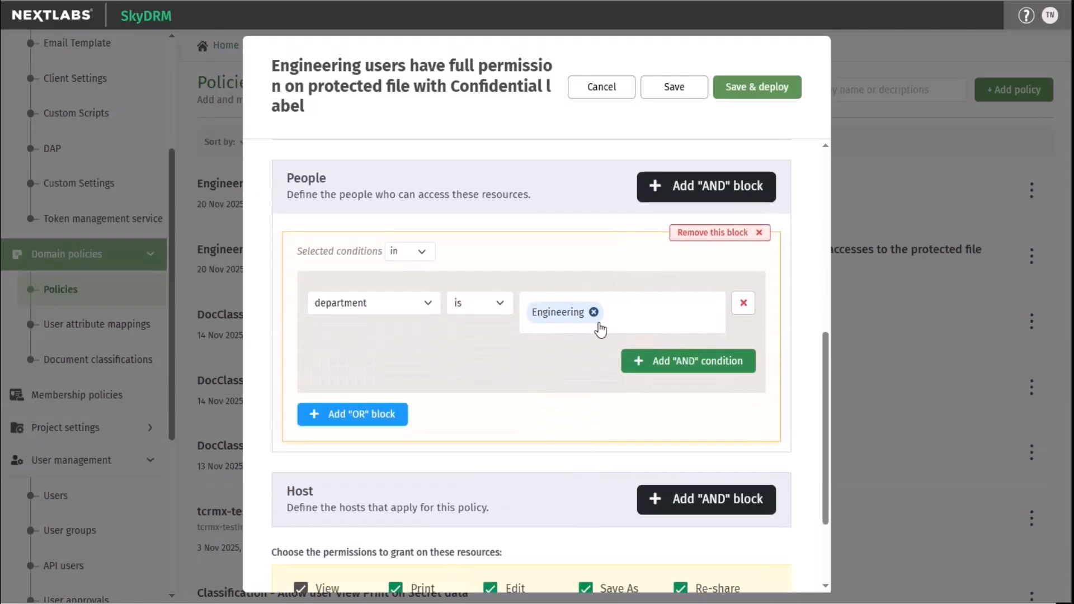
pyautogui.scroll(-3, 607, 315)
pyautogui.click(514, 492)
pyautogui.scroll(-1, 288, 422)
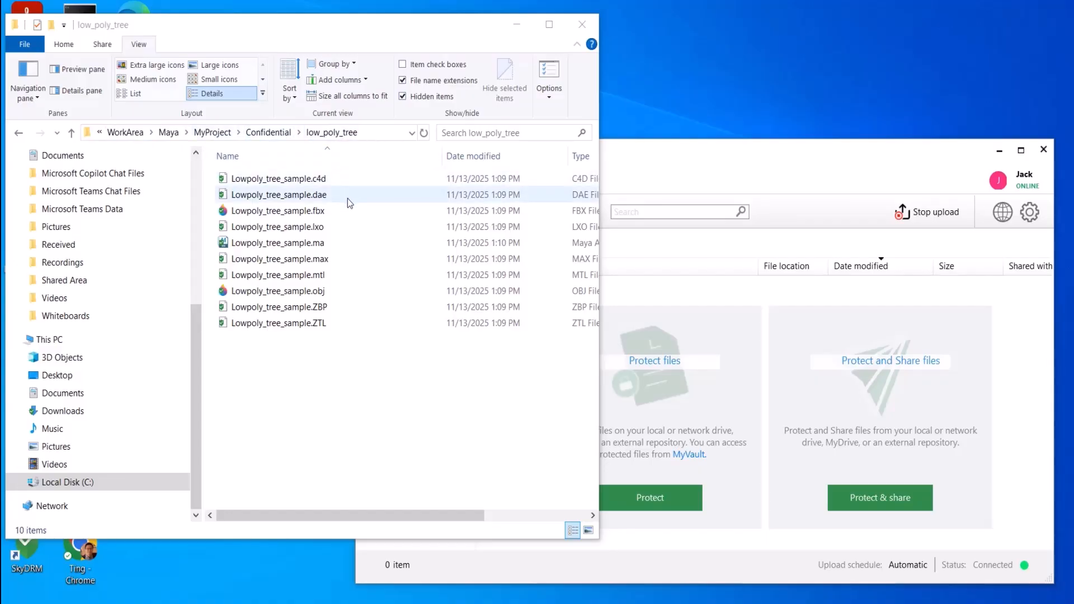
# View the SkyDRM file information for Lowpoly_tree_sample.ma in the low_poly_tree folder and close it
pyautogui.rightClick(302, 244)
pyautogui.moveTo(421, 414)
pyautogui.click(576, 427)
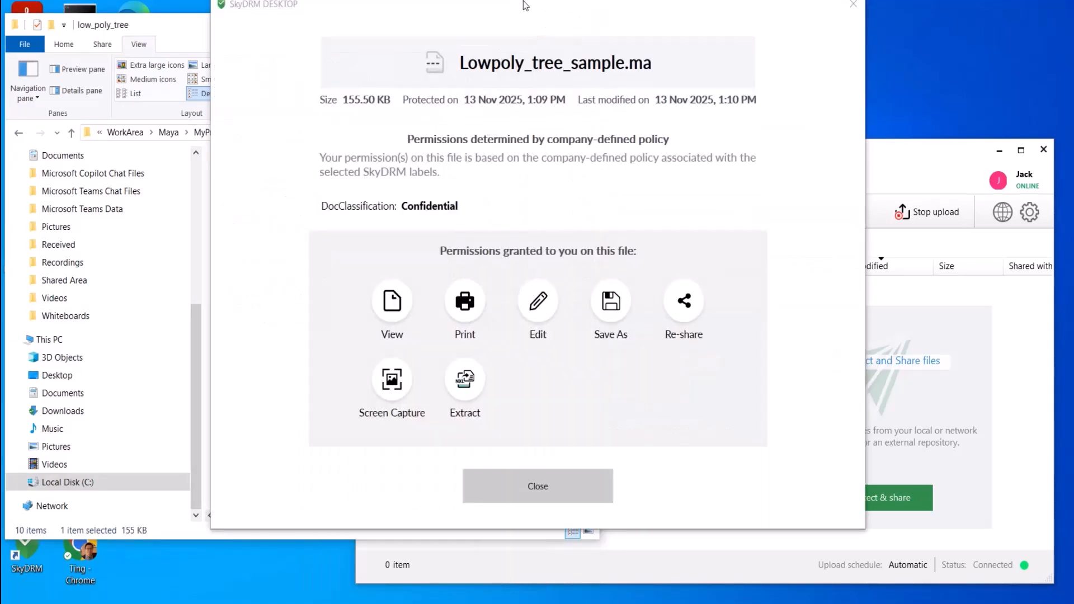
pyautogui.moveTo(532, 84); pyautogui.dragTo(539, 83)
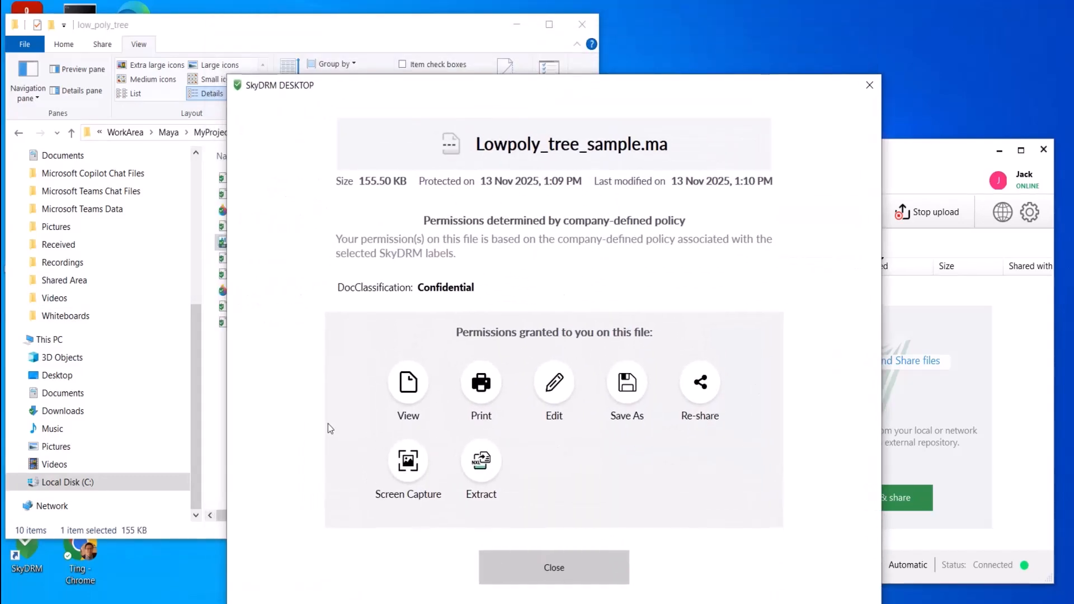
pyautogui.click(589, 562)
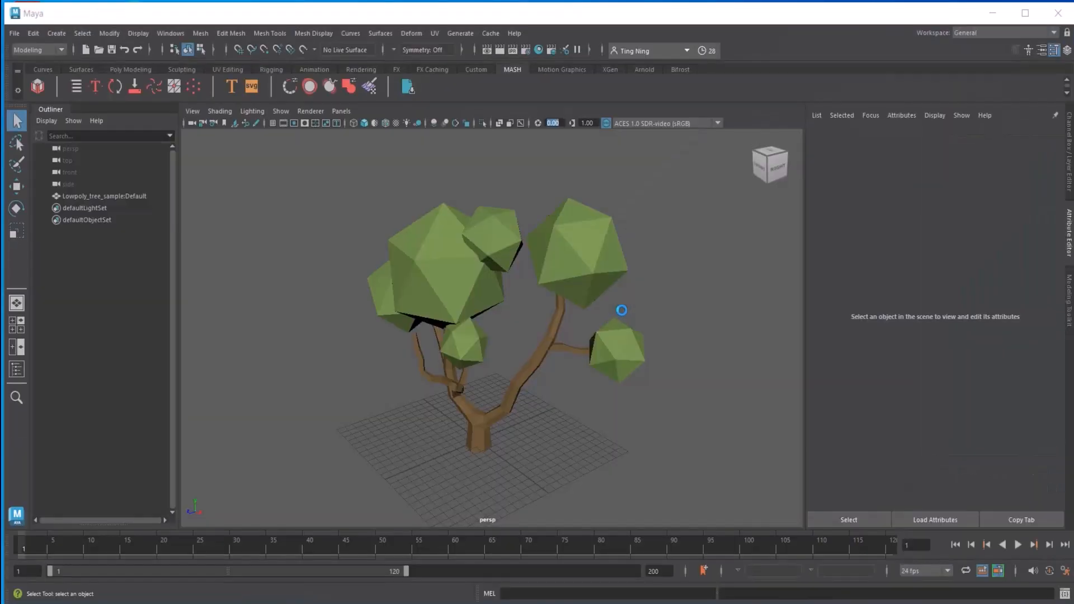
# Add 3D text to the low-poly tree scene in Maya and save the scene
pyautogui.click(233, 86)
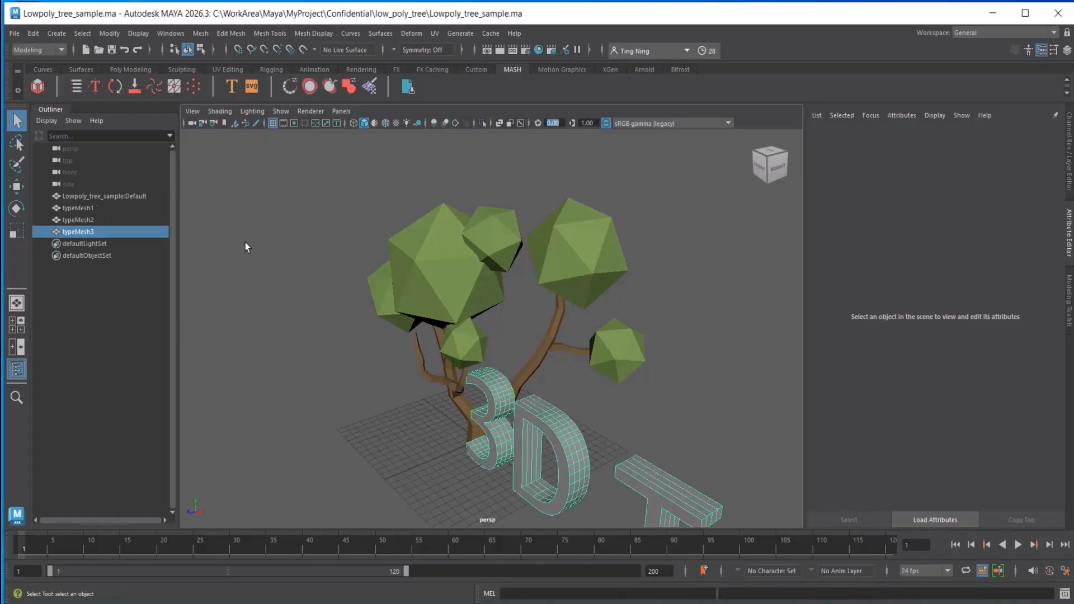
pyautogui.click(245, 243)
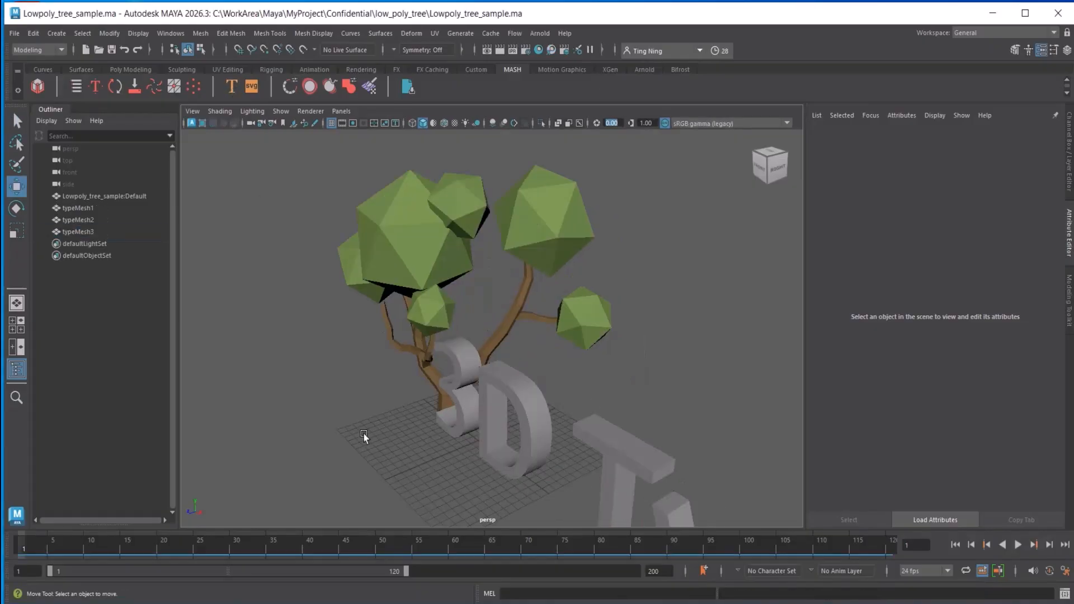
pyautogui.scroll(-5, 364, 436)
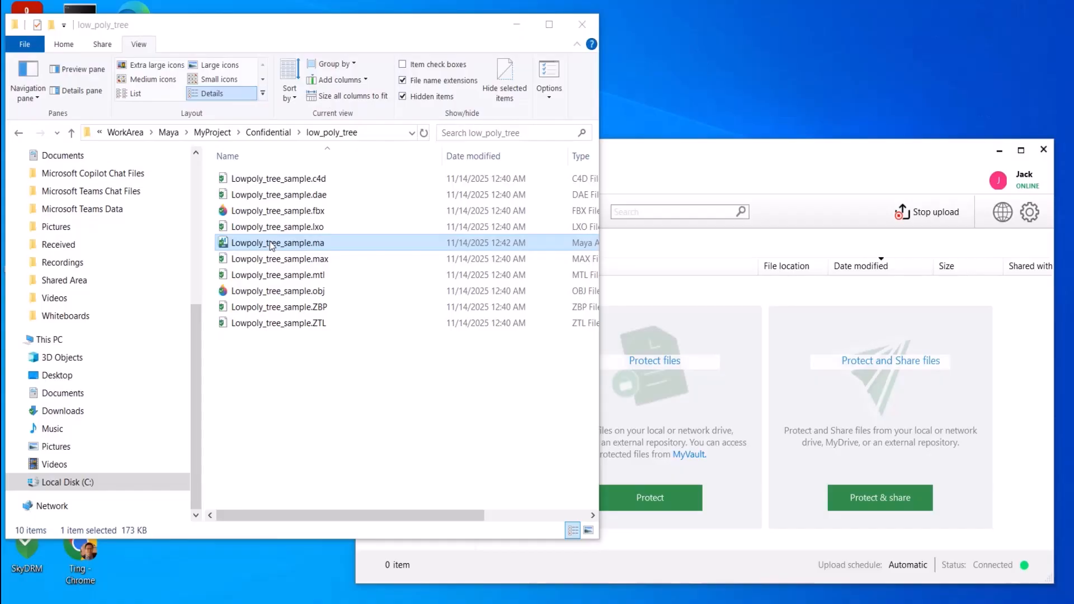
# Reopen Lowpoly_tree_sample.ma in Maya and capture the area around its viewport with Snip & Sketch
pyautogui.doubleClick(270, 244)
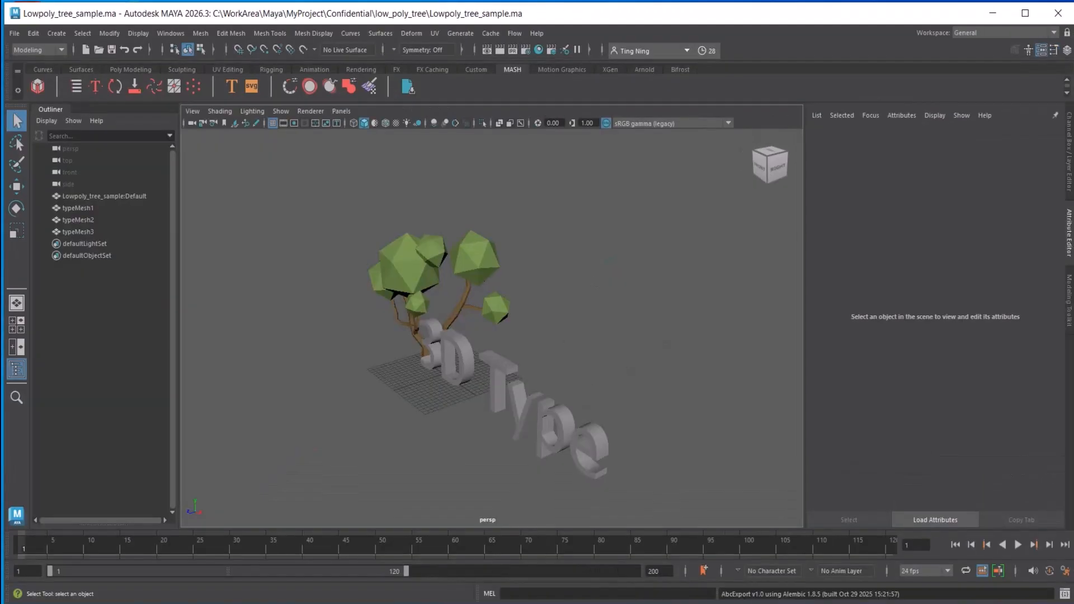
pyautogui.hotkey('ctrl', 'n')
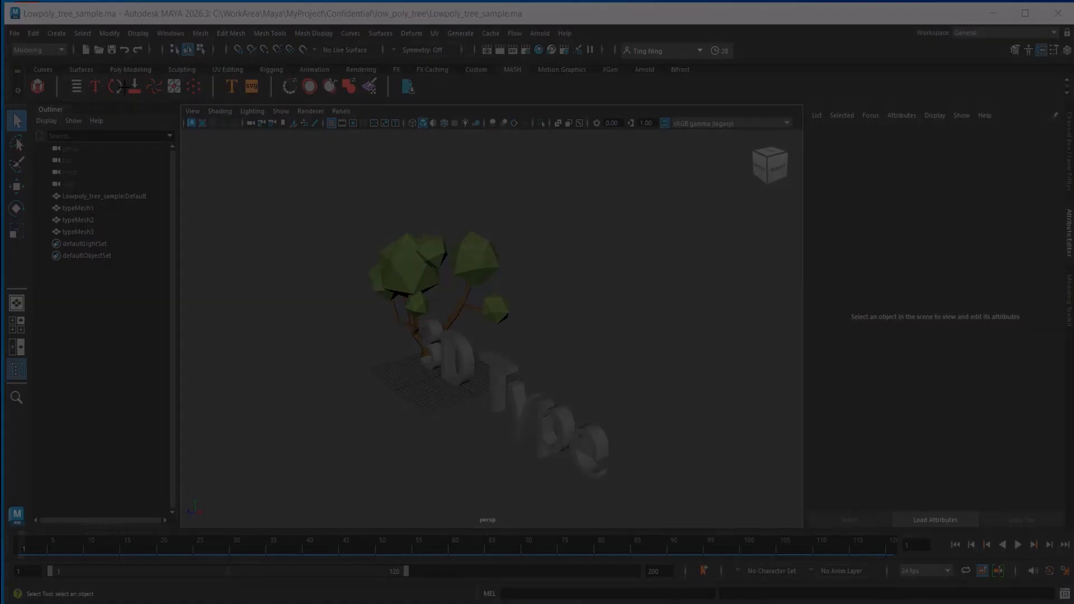
pyautogui.moveTo(124, 88)
pyautogui.mouseDown()
pyautogui.moveTo(606, 360)
pyautogui.moveTo(831, 518)
pyautogui.moveTo(849, 546)
pyautogui.mouseUp()
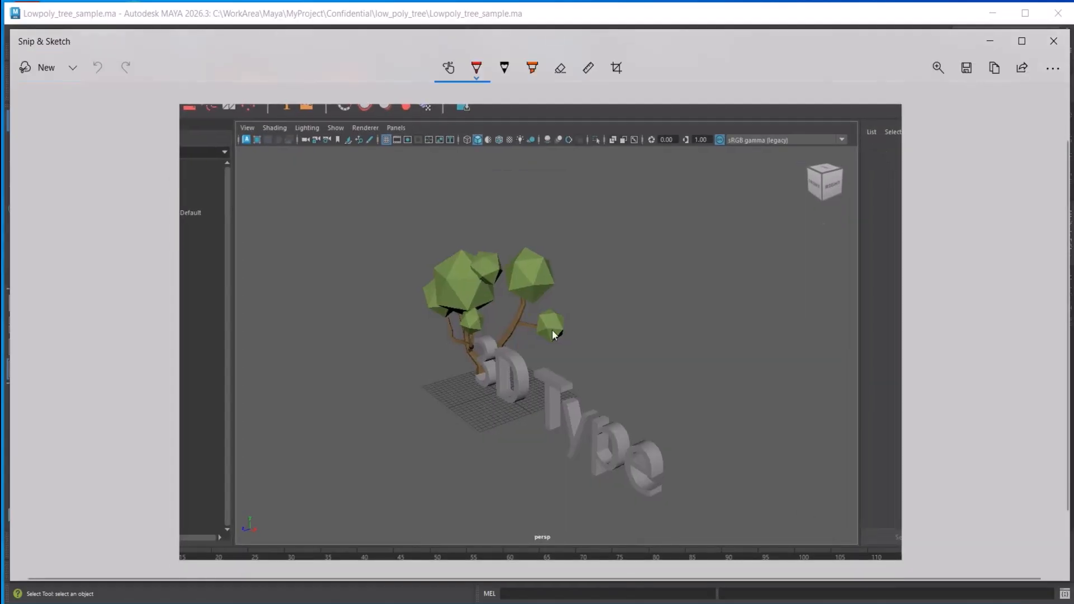